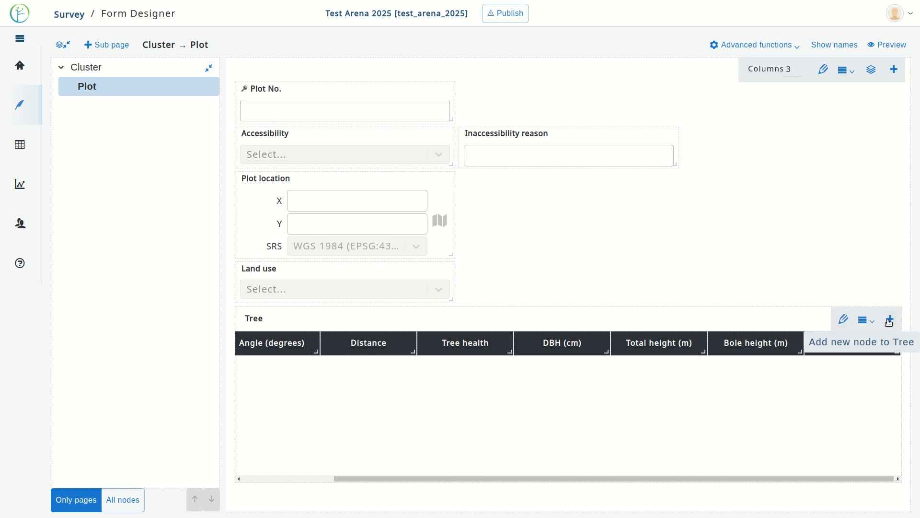
- Add a taxon attribute named tree_species to the Tree table and set its label to Species
left_click(892, 321)
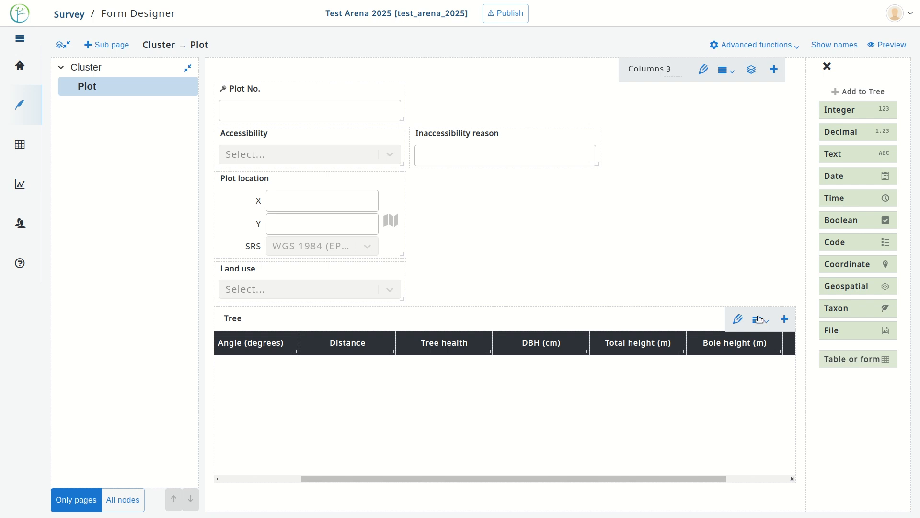
left_click(786, 323)
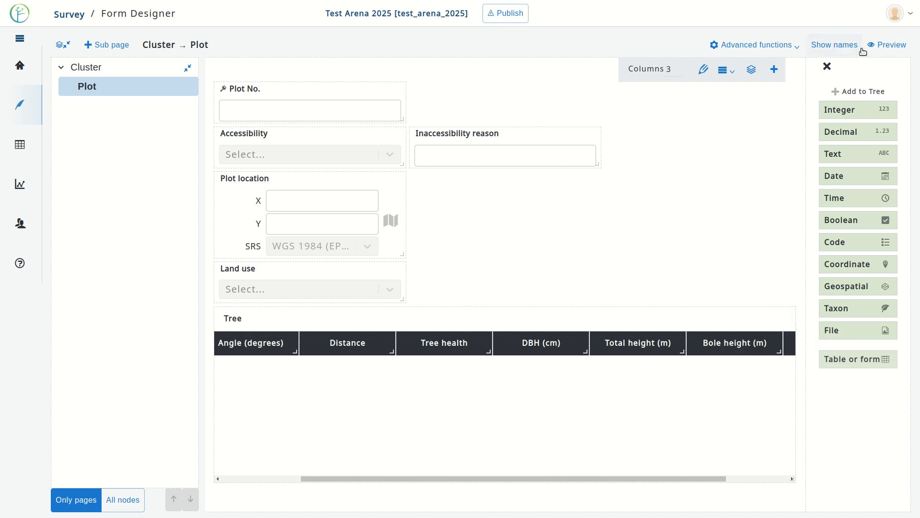
left_click(870, 312)
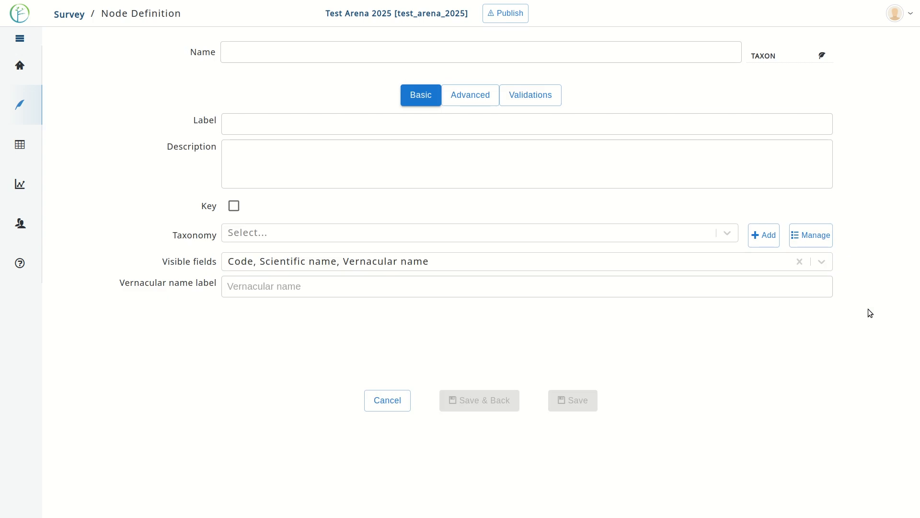
left_click(370, 52)
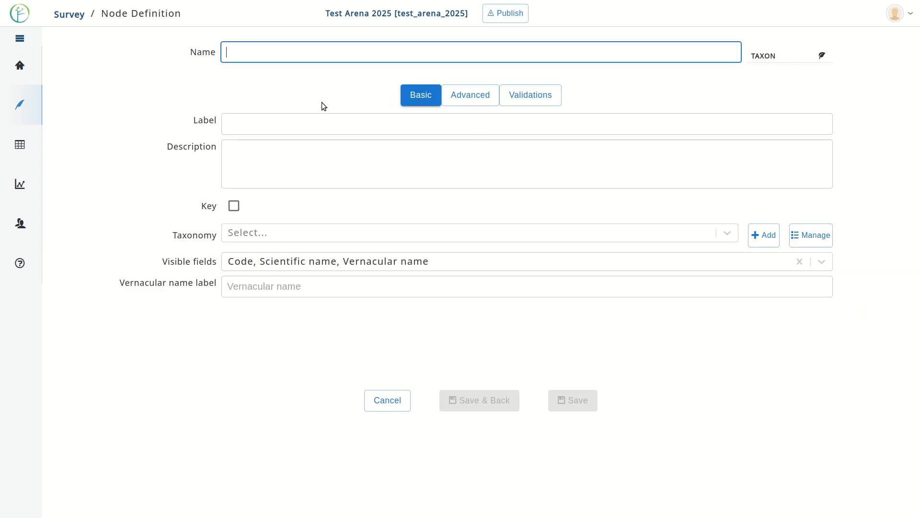
type("tree_spe")
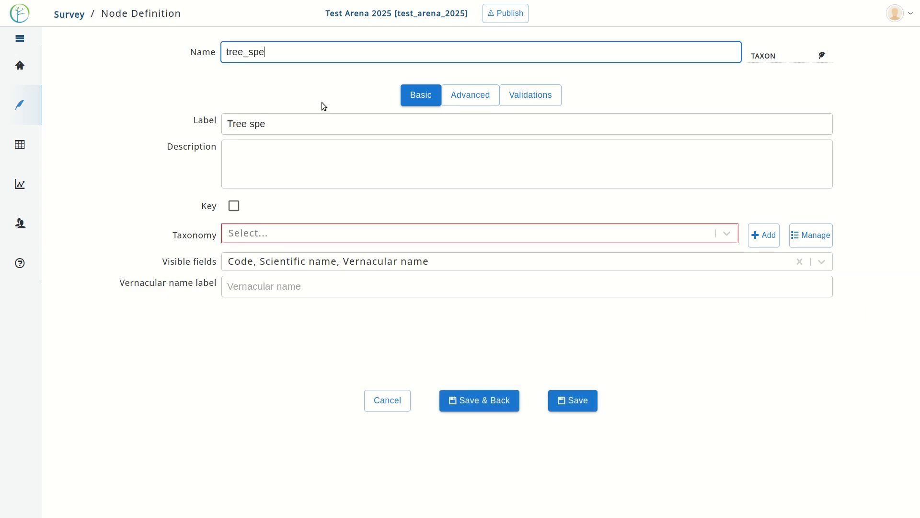
type("cies")
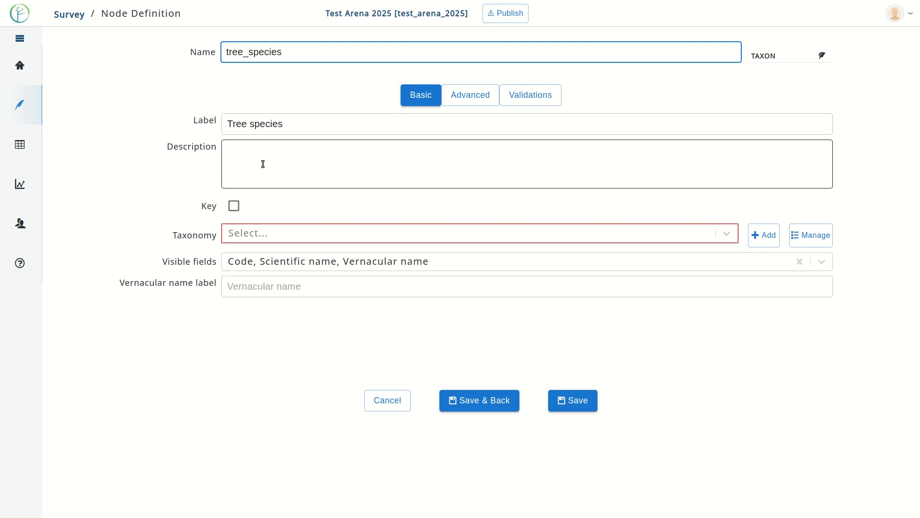
left_click_drag(254, 126, 198, 120)
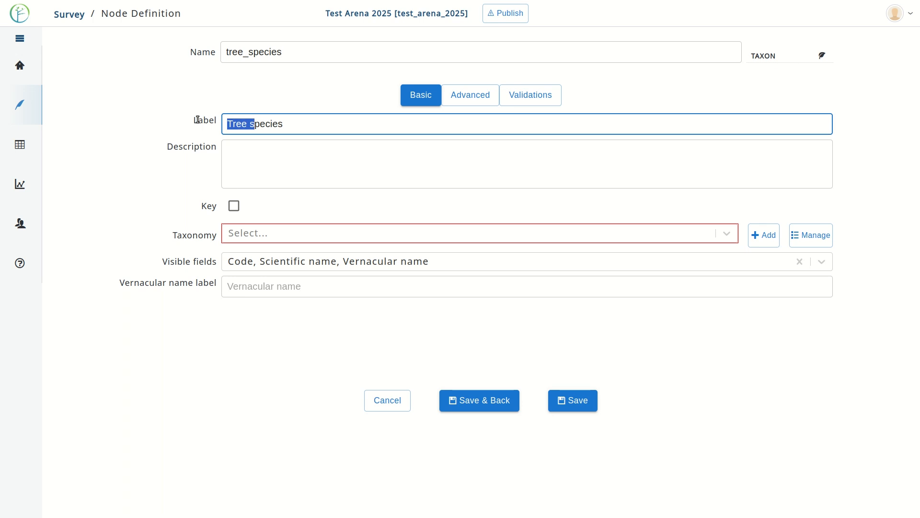
type("S")
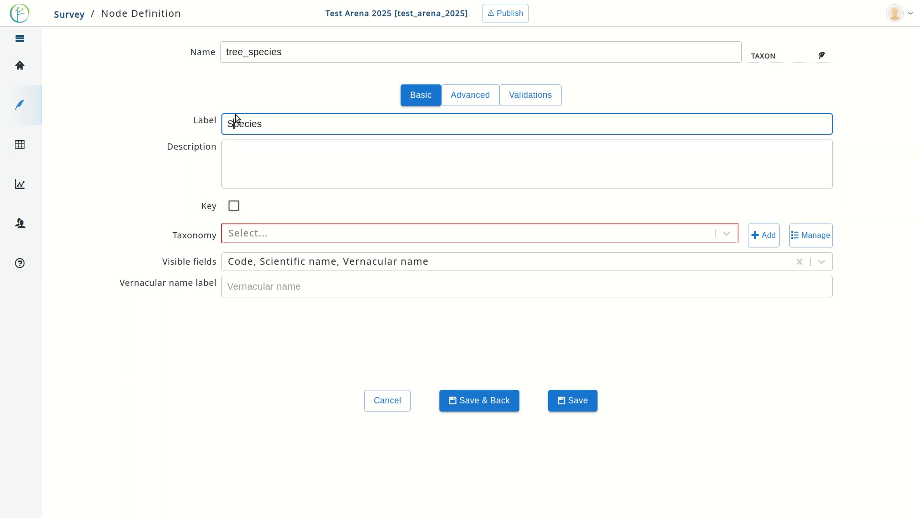
- Create a taxonomy named tree_species, import the species list CSV with the extra avg_height column, and review the imported taxa
left_click(762, 236)
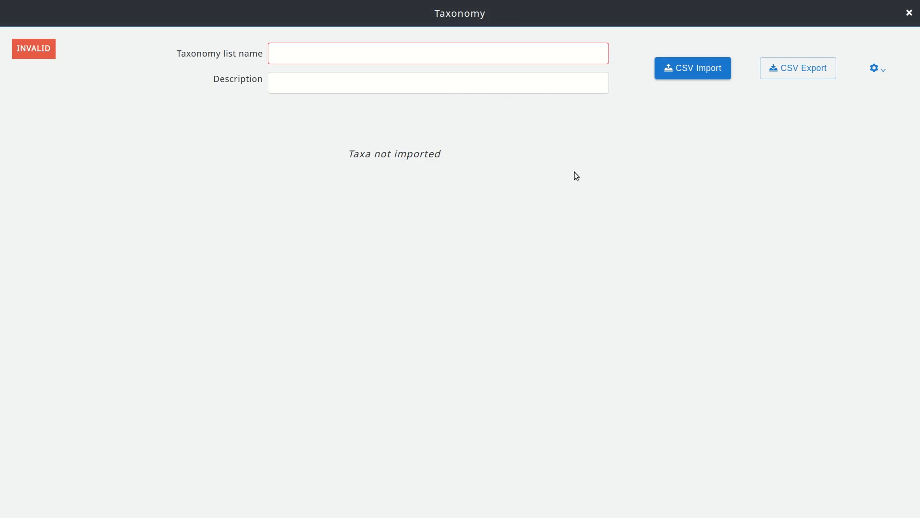
type("tree_species")
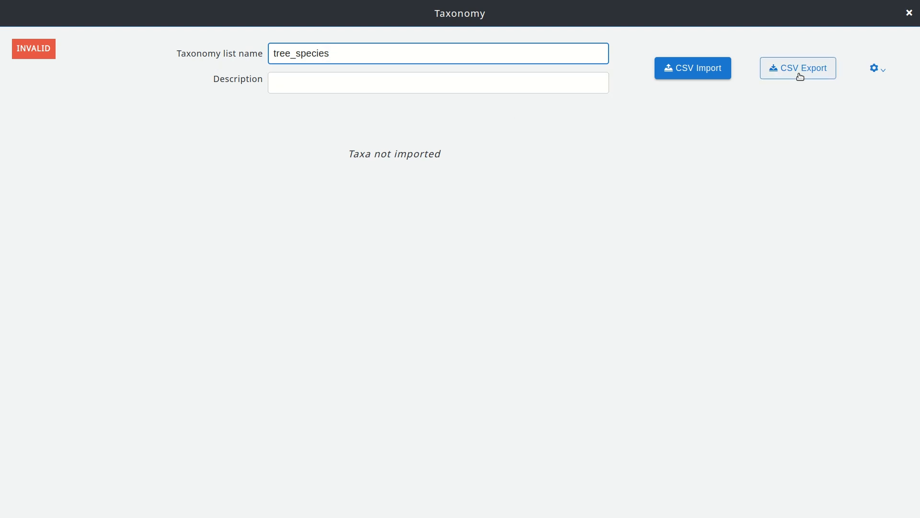
left_click(674, 67)
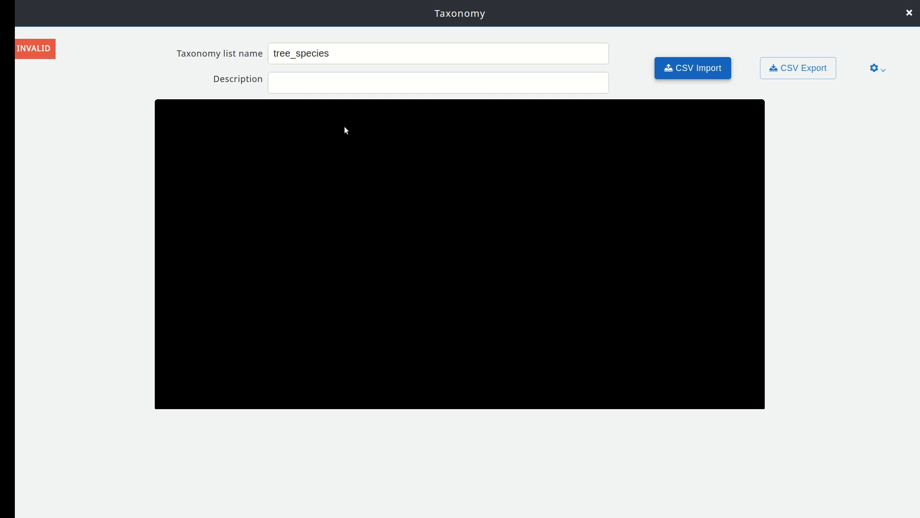
left_click(733, 396)
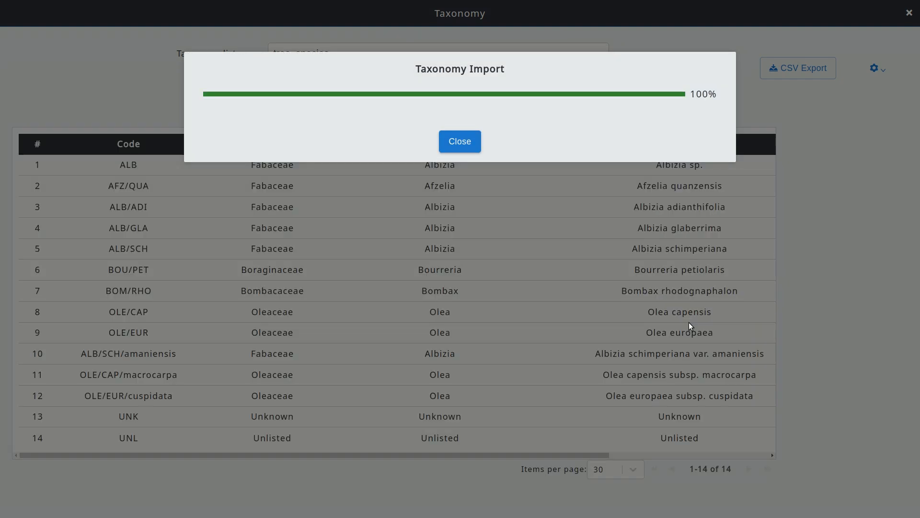
left_click(459, 143)
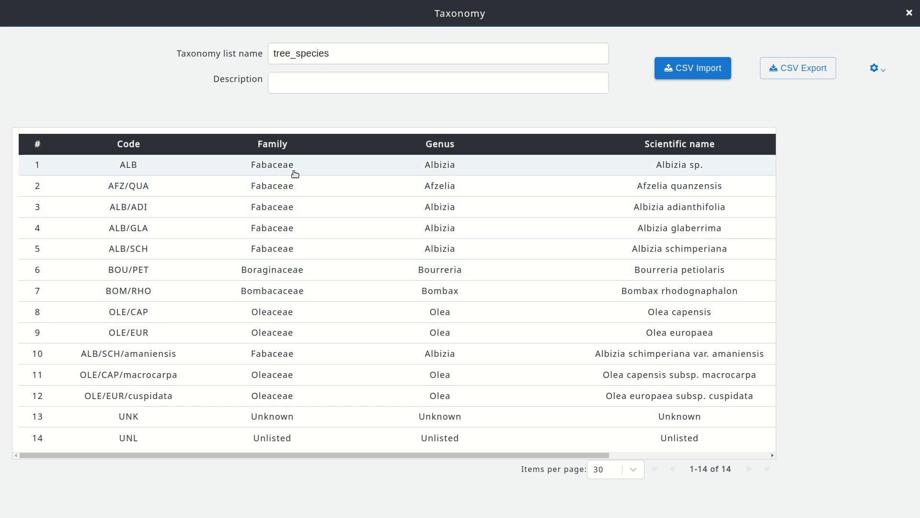
left_click_drag(445, 452, 620, 464)
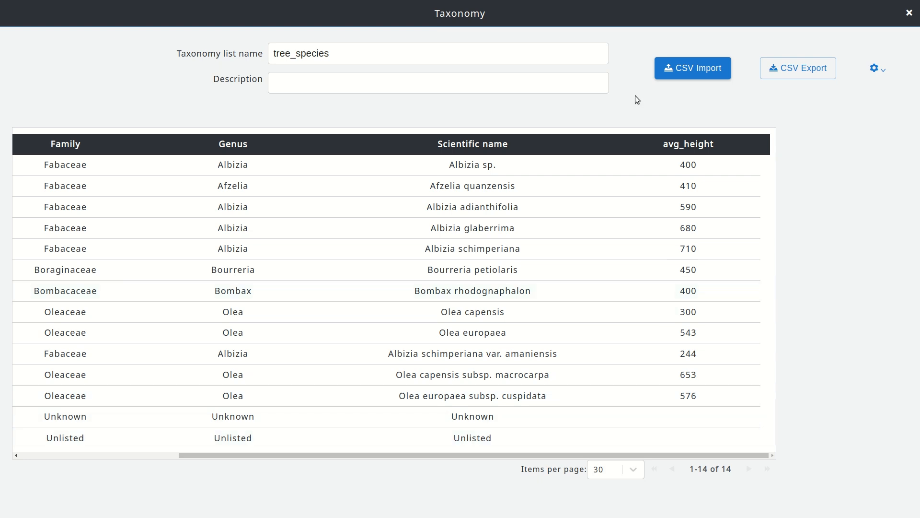
- Reimport the taxonomy from "species list test (short with vernacular names).csv" and check the English and Swahili name columns
left_click(683, 75)
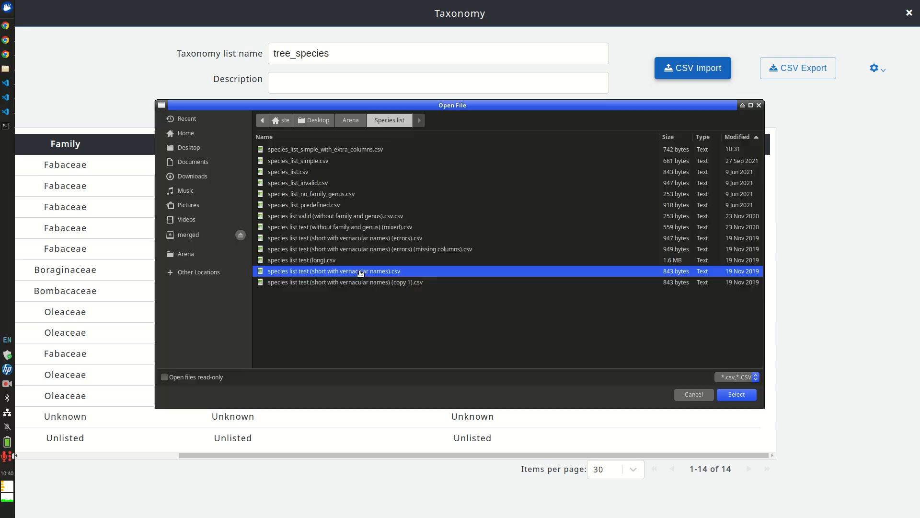
double_click(360, 272)
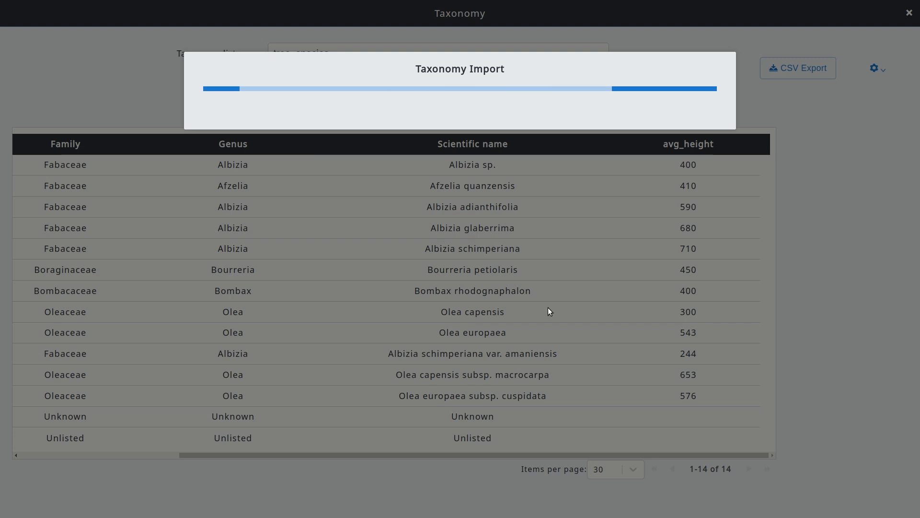
left_click(475, 145)
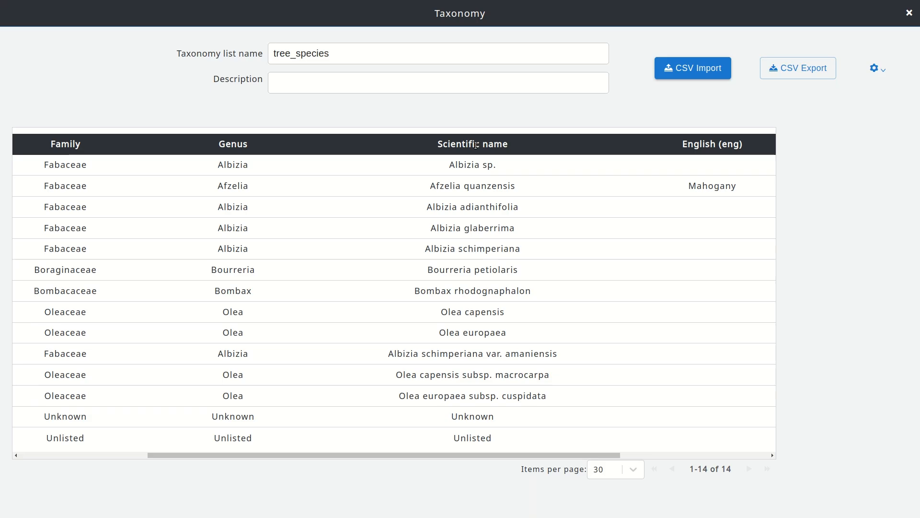
left_click_drag(532, 453, 691, 445)
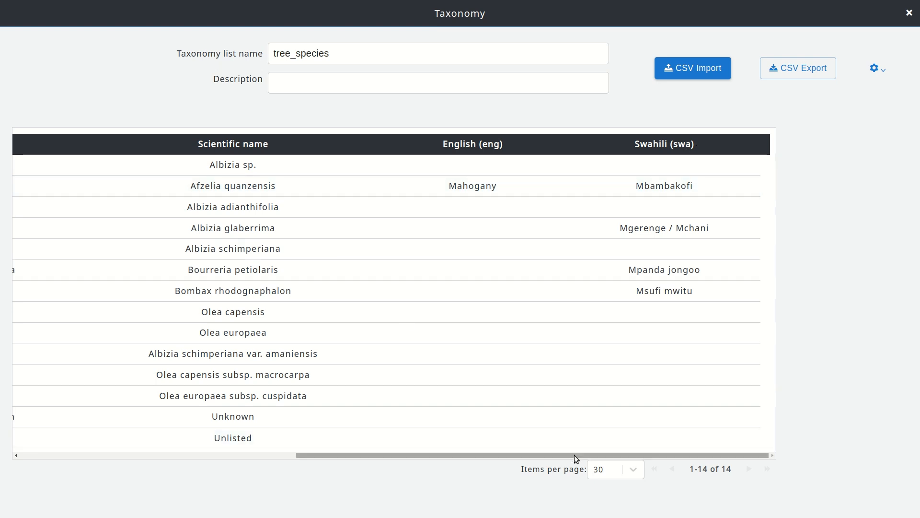
mouse_move(575, 456)
left_mouse_down()
mouse_move(544, 457)
mouse_move(559, 460)
left_mouse_up()
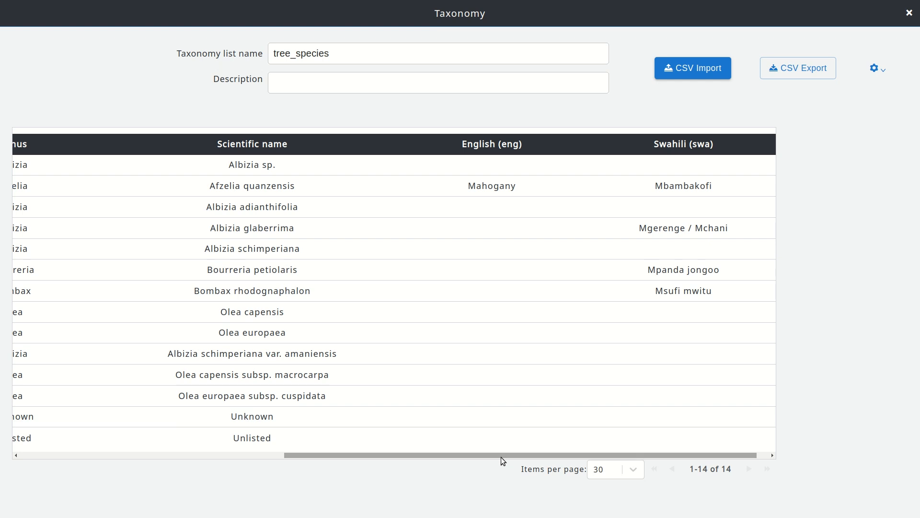
left_click_drag(502, 455, 610, 475)
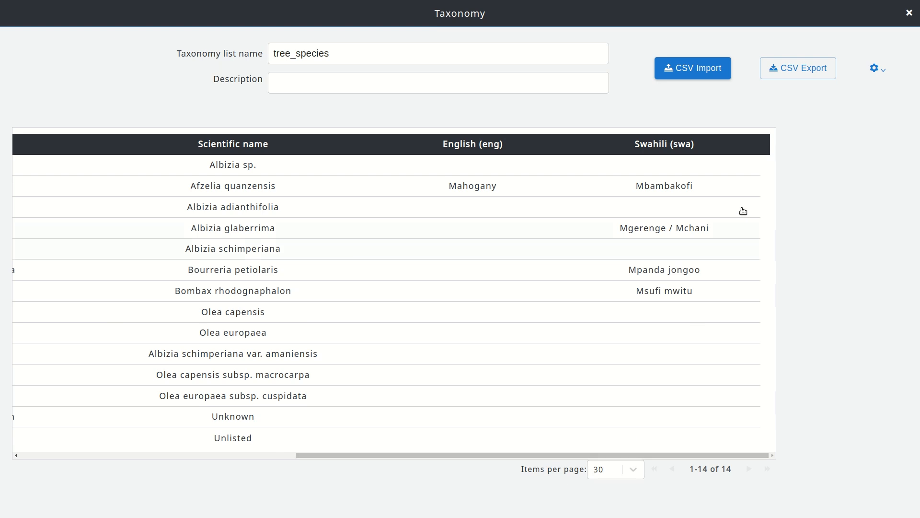
- Save the Species attribute with the tree_species taxonomy and move its column directly after Tree health in the Tree table
left_click(911, 14)
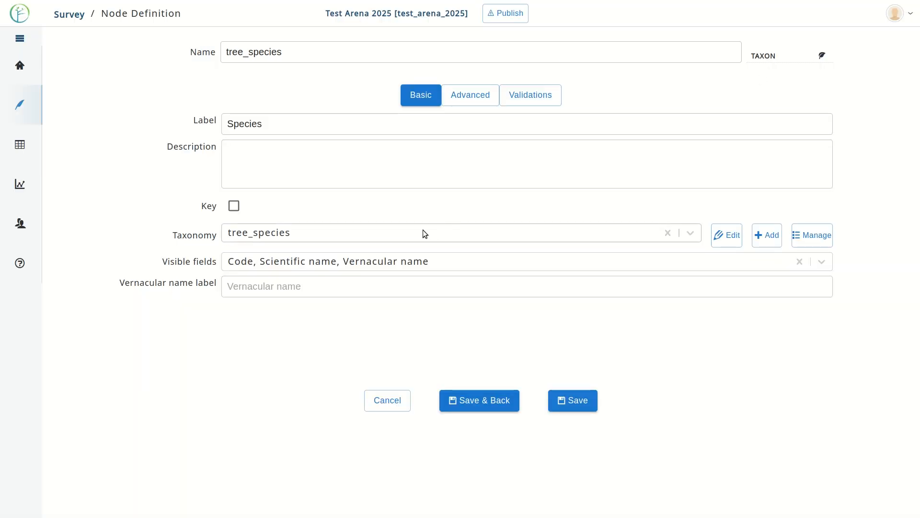
left_click(500, 401)
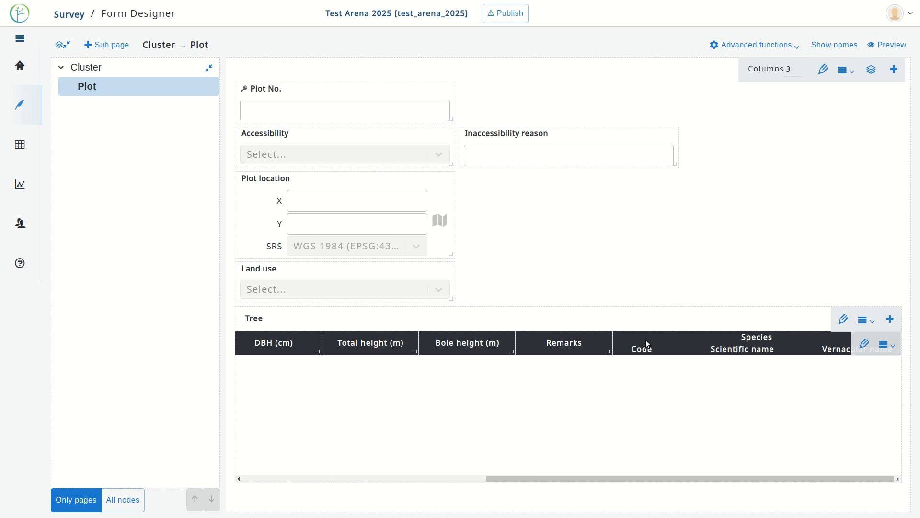
left_click_drag(647, 344, 268, 343)
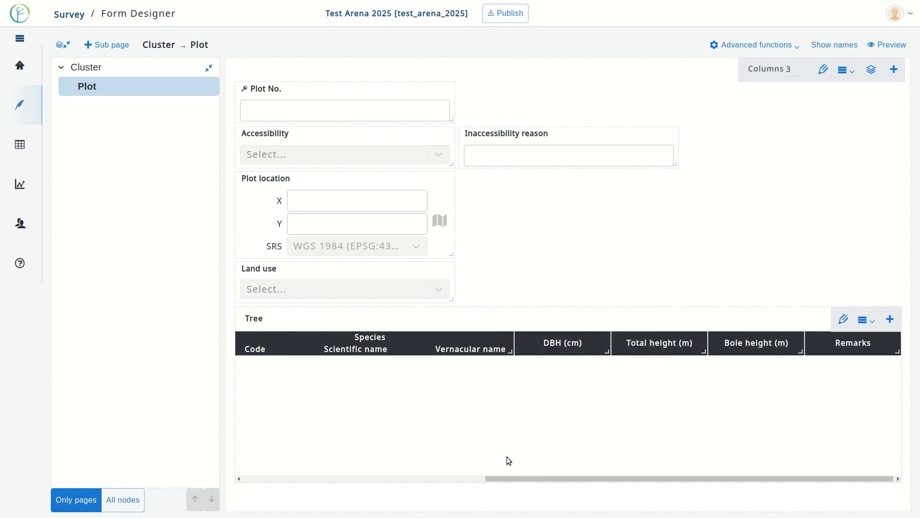
left_click_drag(551, 480, 289, 491)
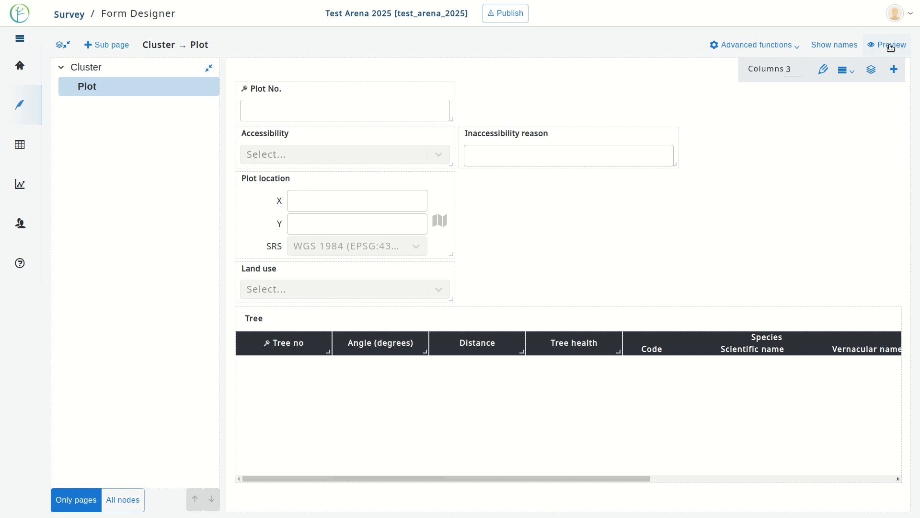
- Preview the survey form, add a new plot on the Plot page, and add a row to its Tree table
left_click(891, 49)
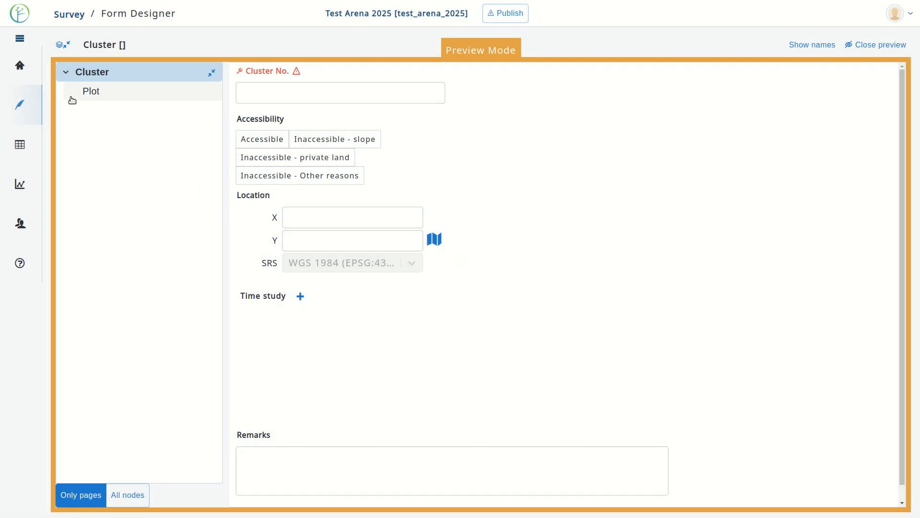
left_click(92, 94)
left_click(264, 81)
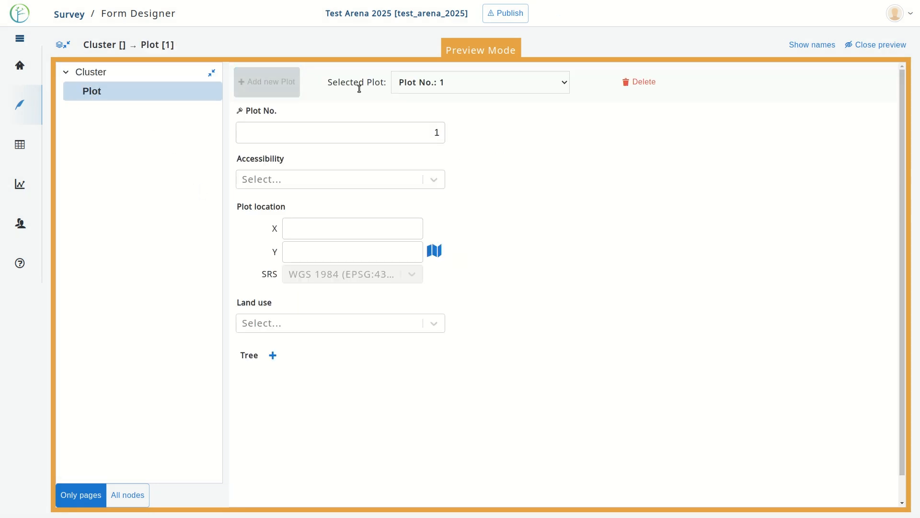
left_click(273, 355)
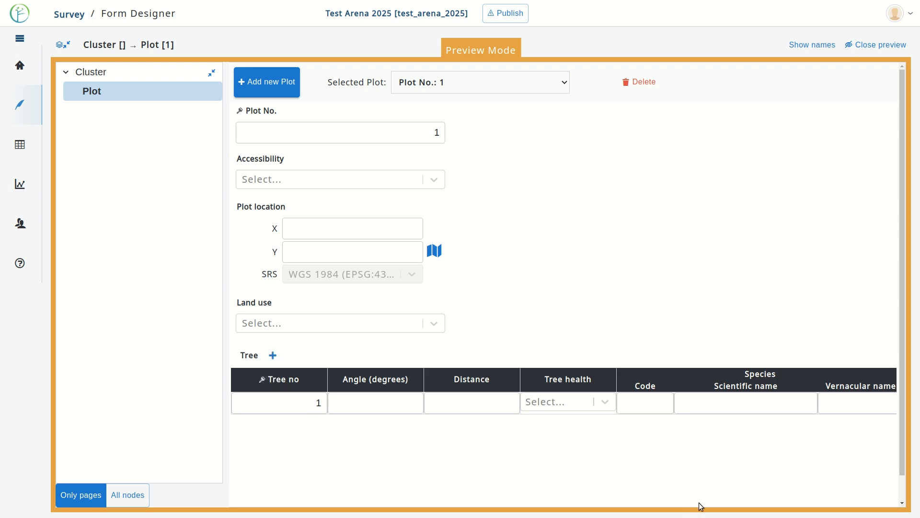
- Test the species lookup in the tree row by scientific name with "ac" and "af", and clear the search text
left_click(749, 411)
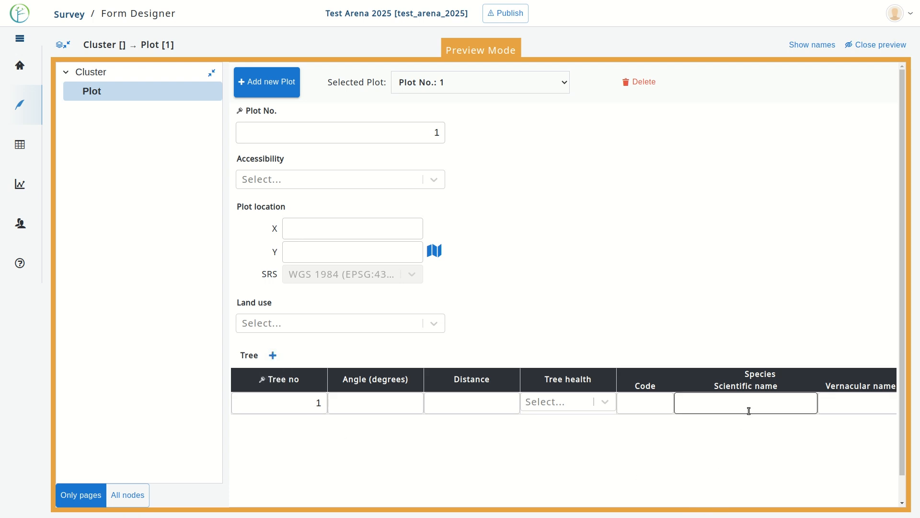
scroll(752, 419, "down", 1)
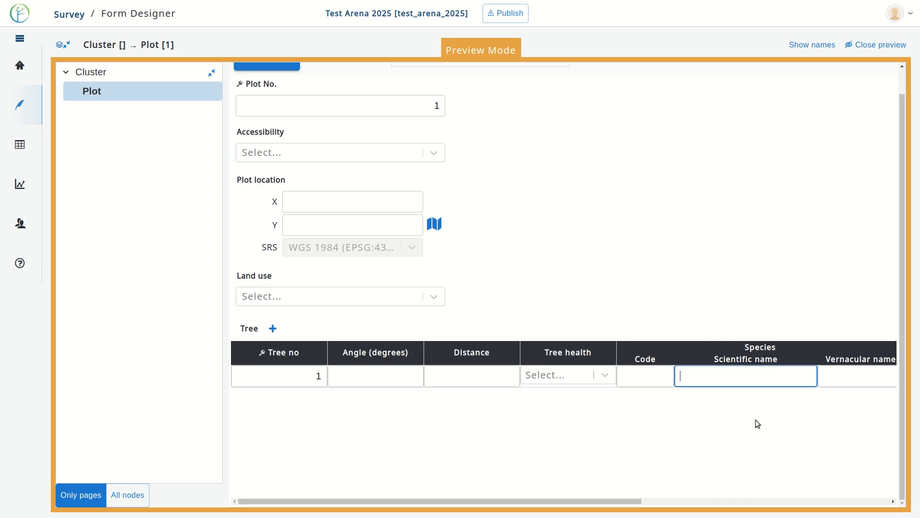
left_click_drag(635, 502, 697, 501)
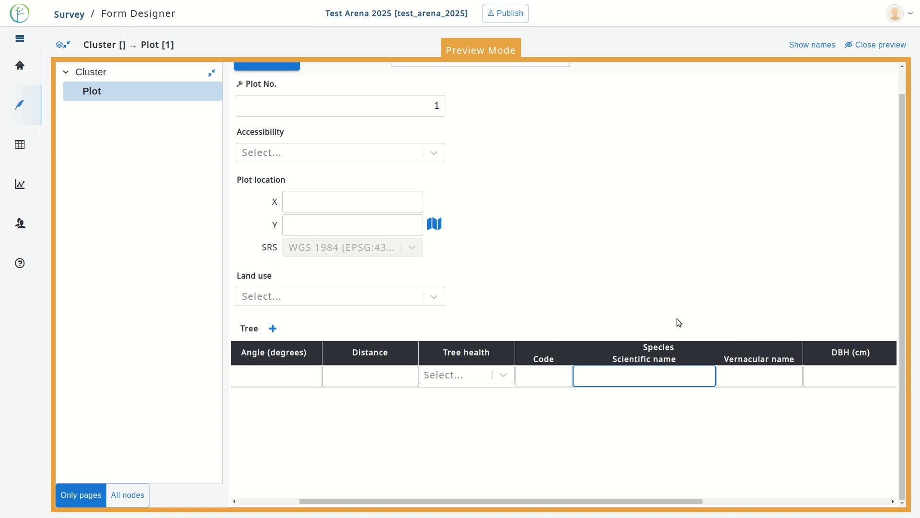
type("ac")
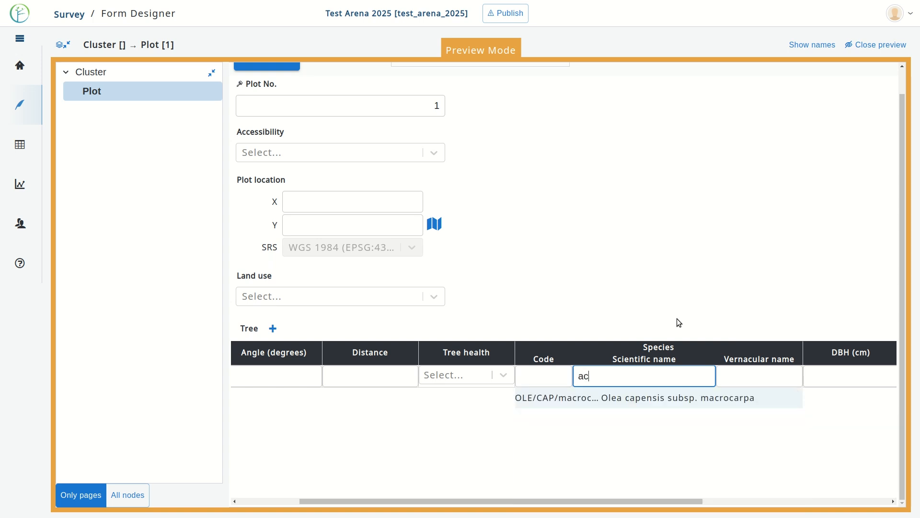
key("BackSpace")
type("f")
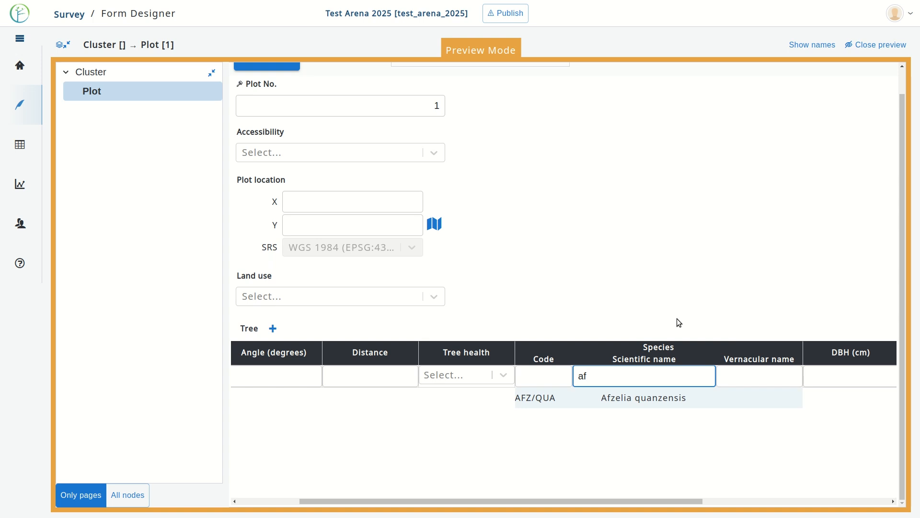
key("BackSpace")
key("BackSpace")
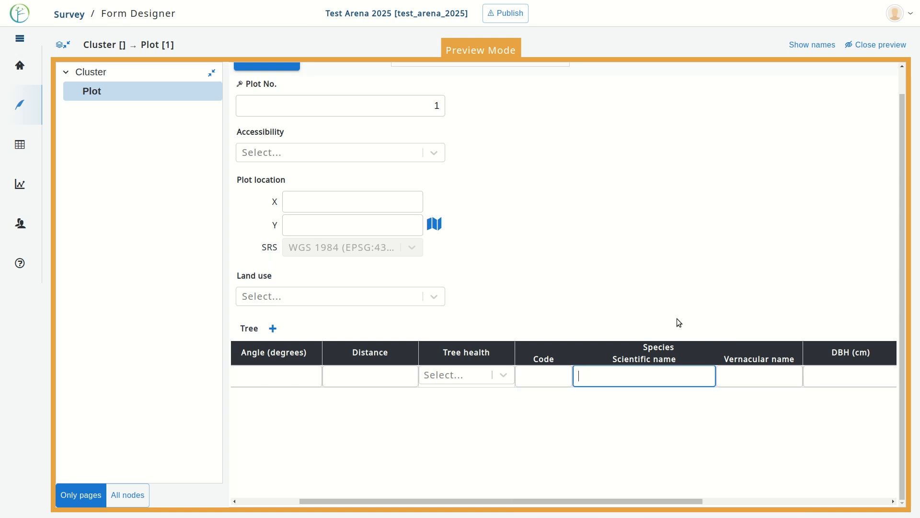
- Look up the species by vernacular name with "mah", choose Afzelia quanzensis, Mahogany (eng), and close the form preview
left_click(732, 379)
type("mah")
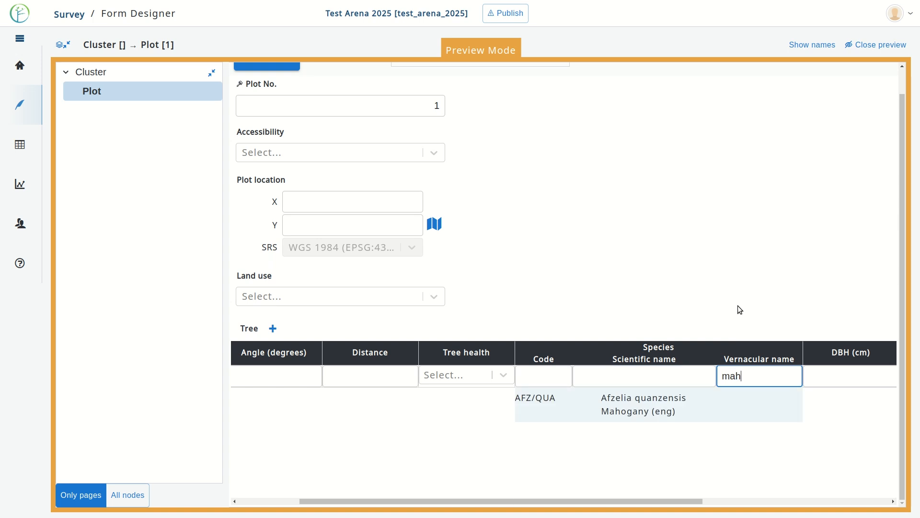
left_click(639, 412)
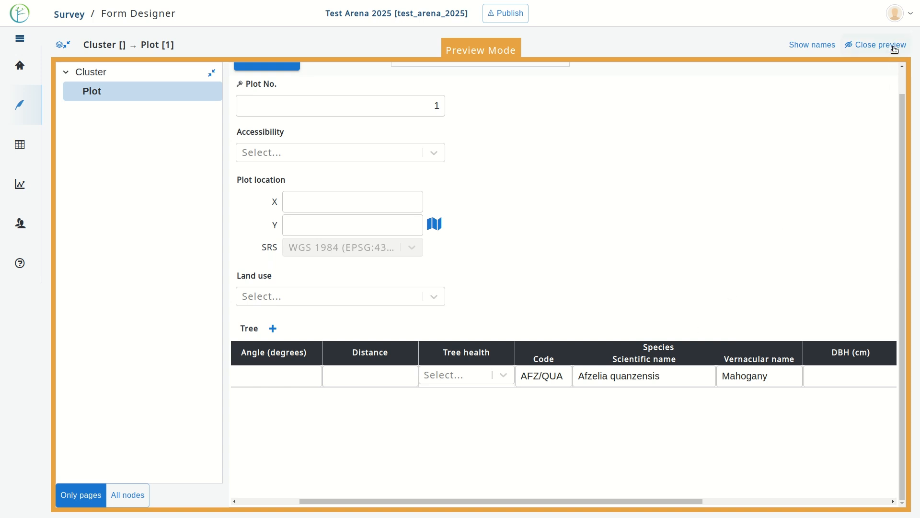
left_click(895, 48)
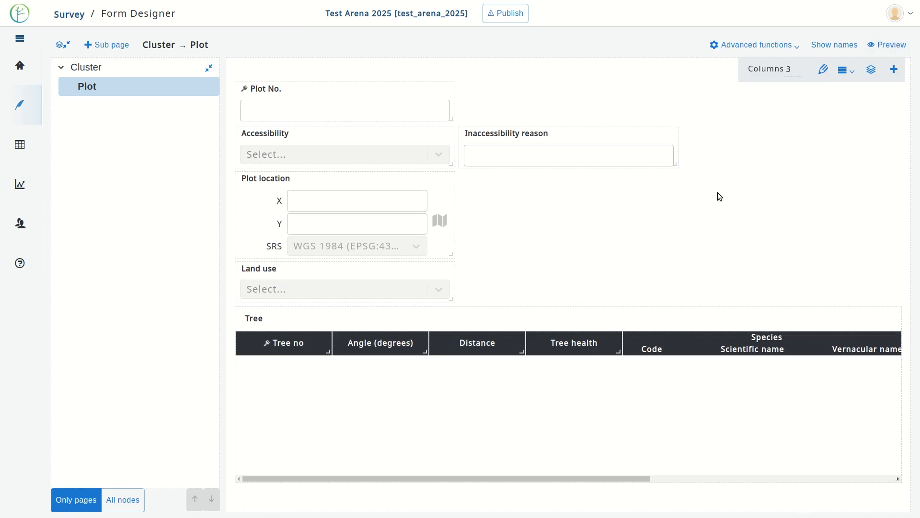